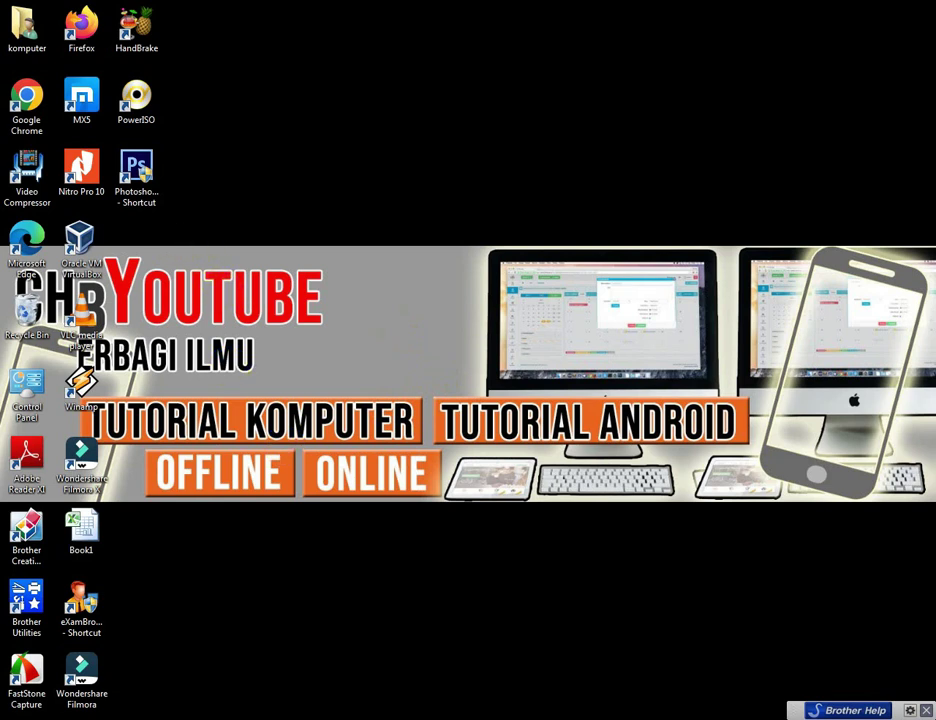
Step: Launch Microsoft Word 2010 from the Start menu with blank Document1, setting the zoom to 80%
key("super")
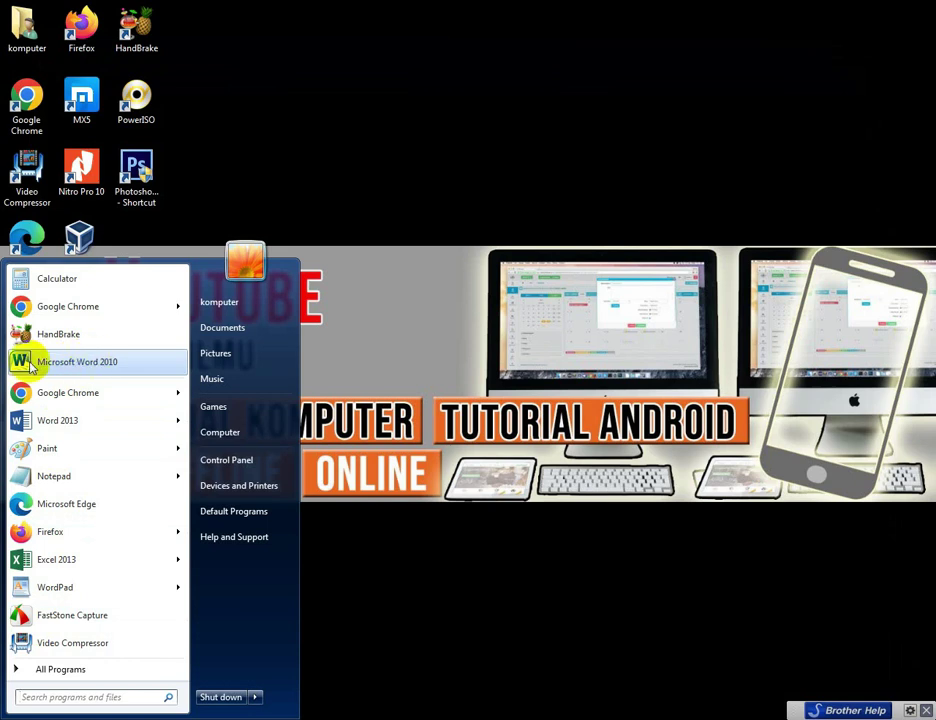
left_click(104, 366)
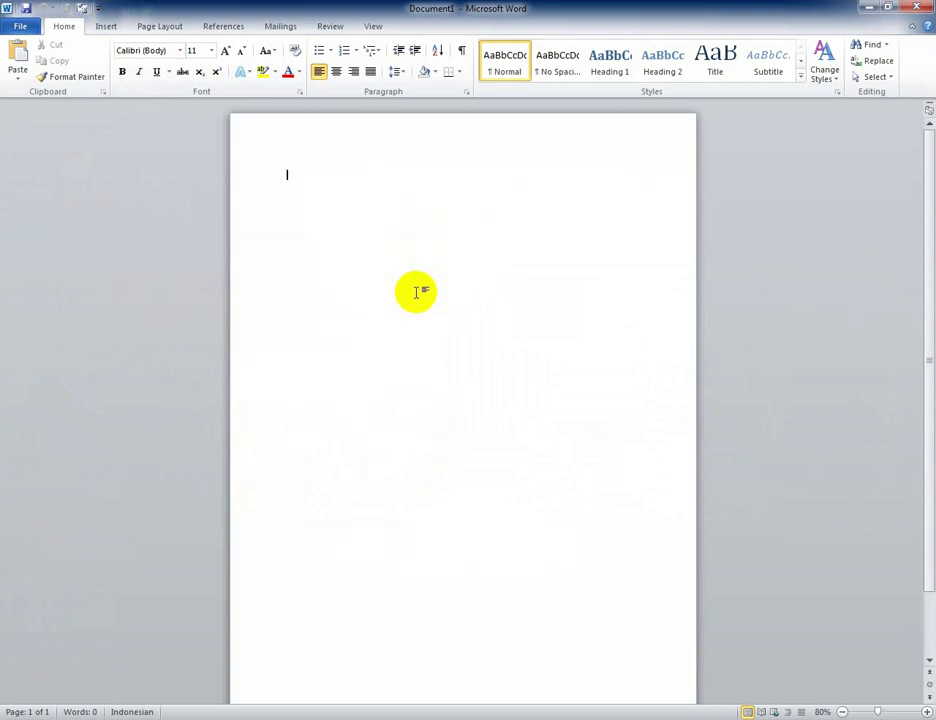
scroll(415, 291, "down", 2)
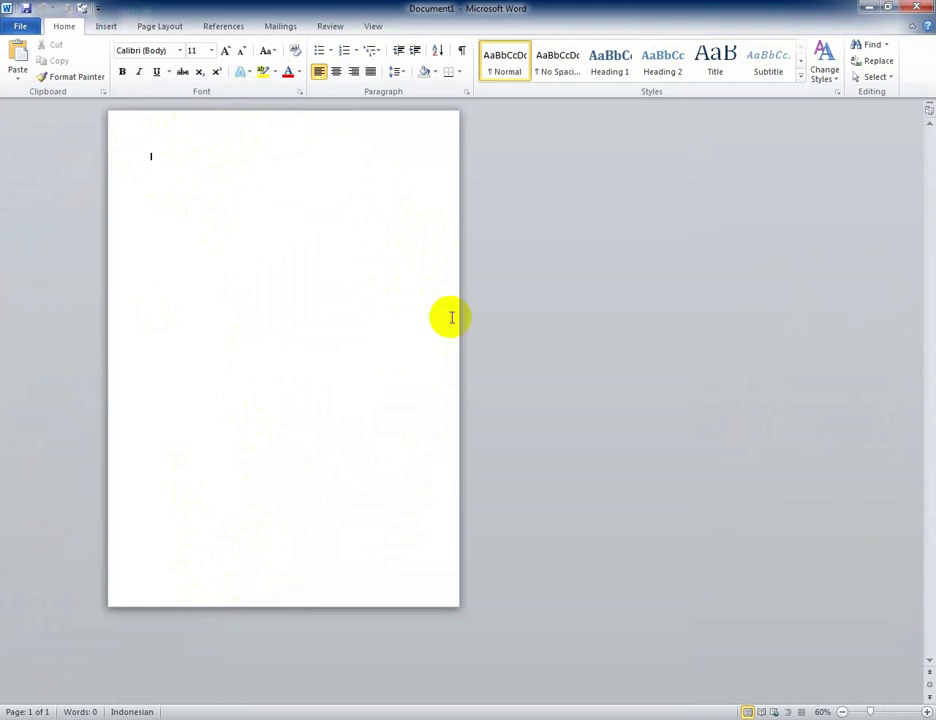
scroll(322, 438, "up", 2, "ctrl")
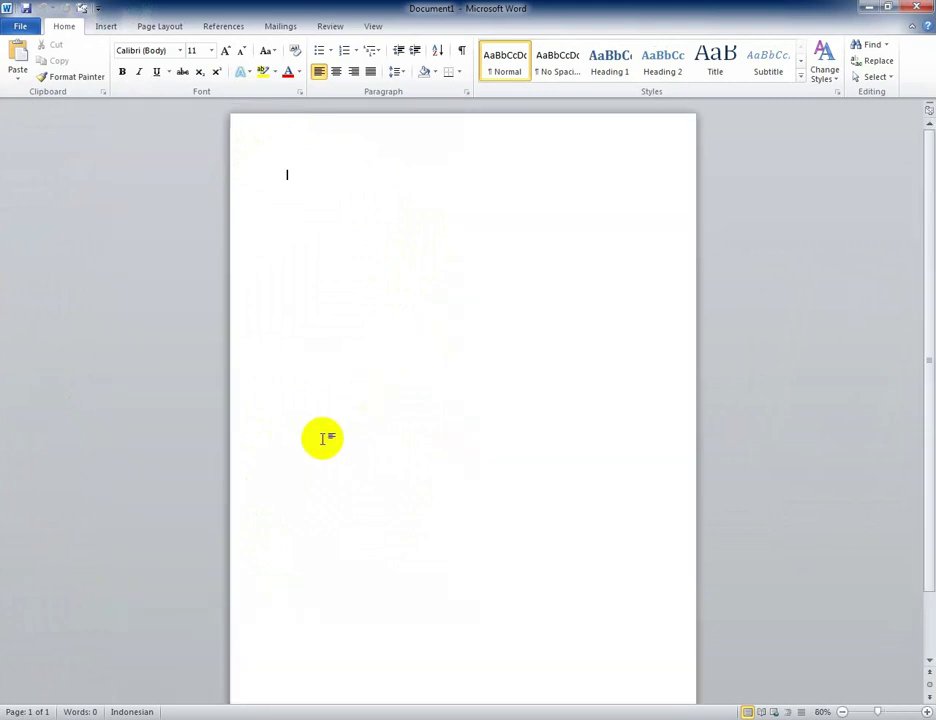
scroll(322, 438, "down", 1, "ctrl")
scroll(322, 438, "up", 2, "ctrl")
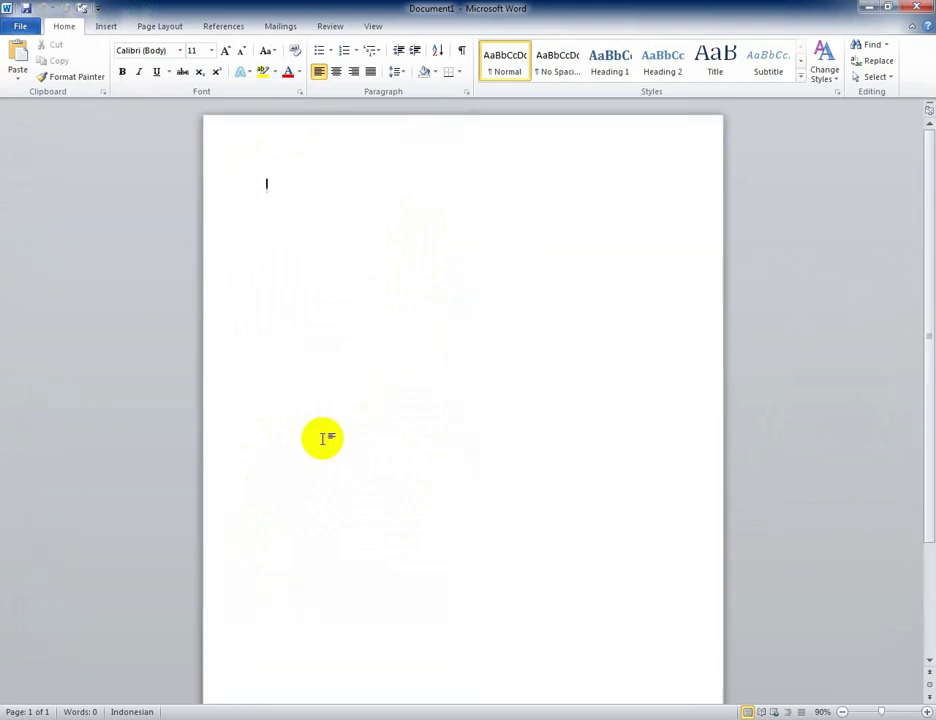
scroll(322, 438, "down", 1, "ctrl")
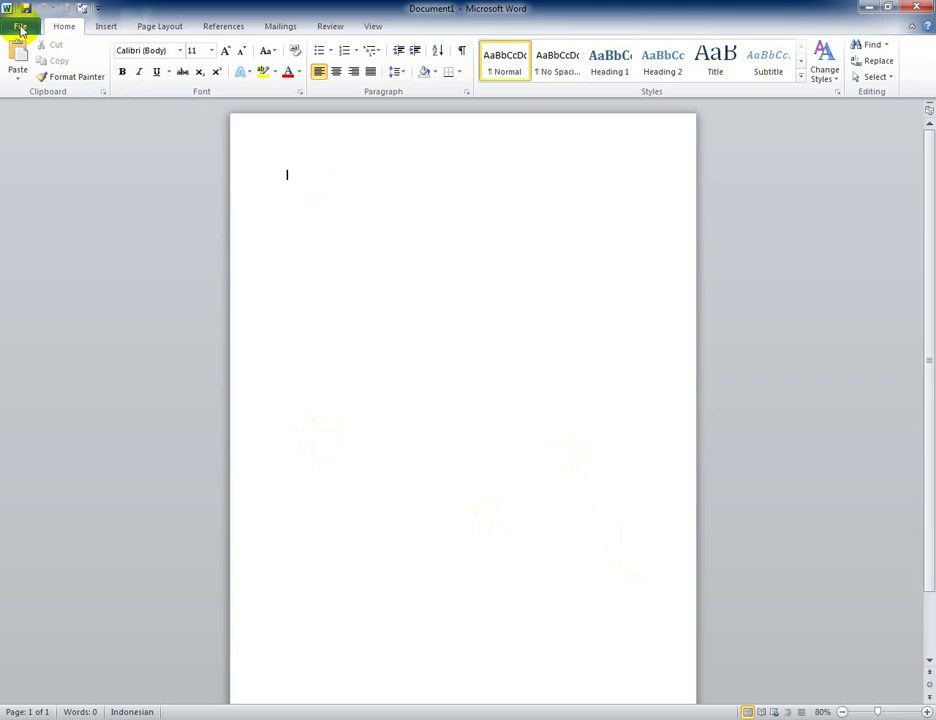
Step: Open Word Options from the File backstage and switch to the Advanced page
left_click(20, 28)
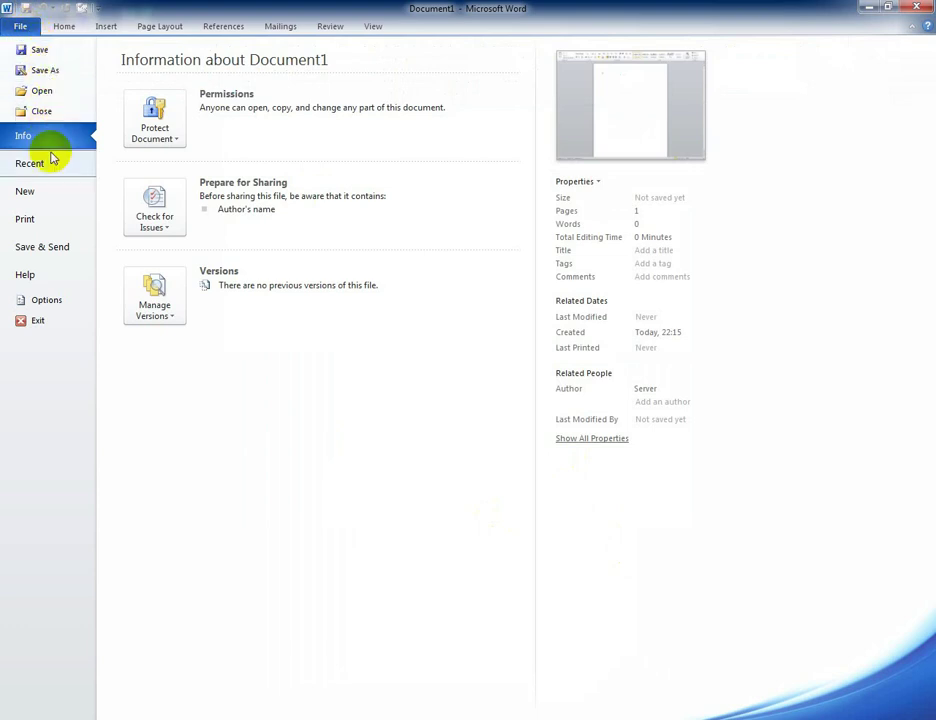
left_click(44, 305)
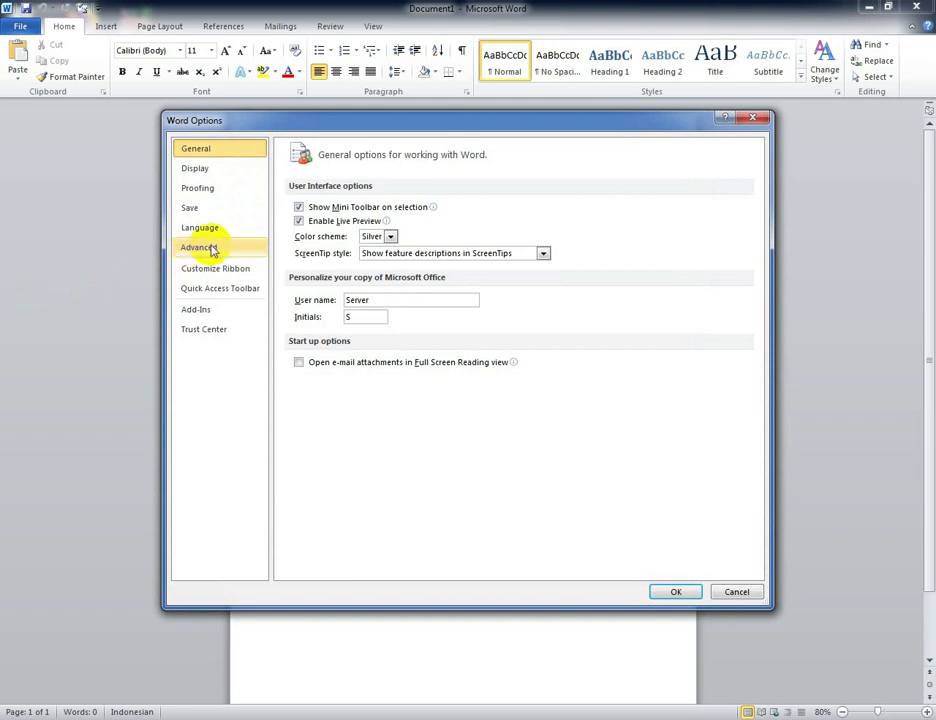
left_click(203, 251)
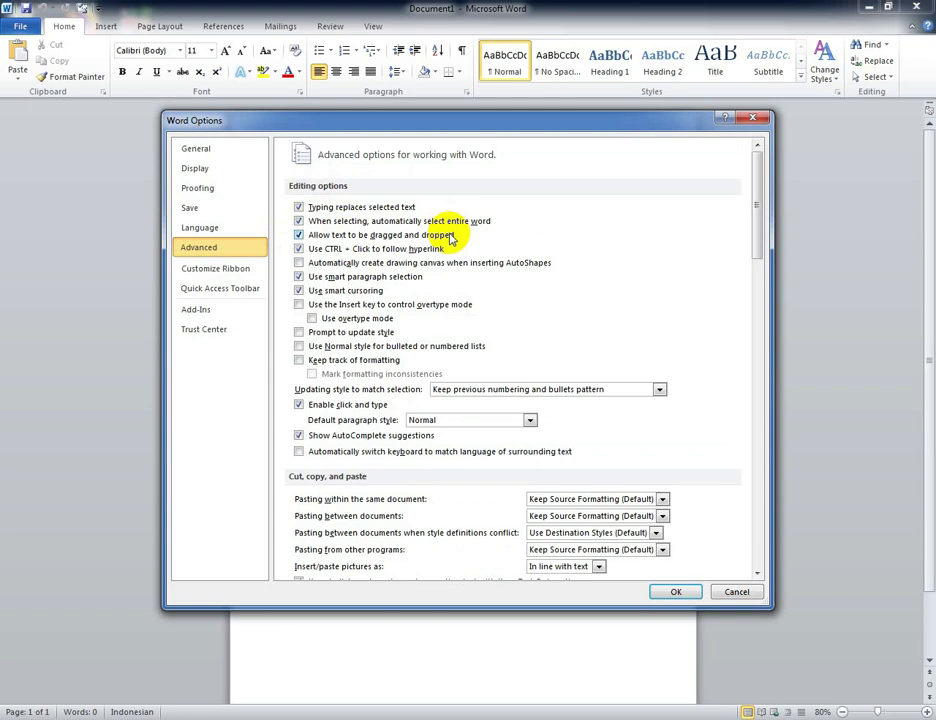
Step: Enable 'Show text boundaries' under Show document content in Advanced options and confirm with OK
scroll(451, 237, "down", 1)
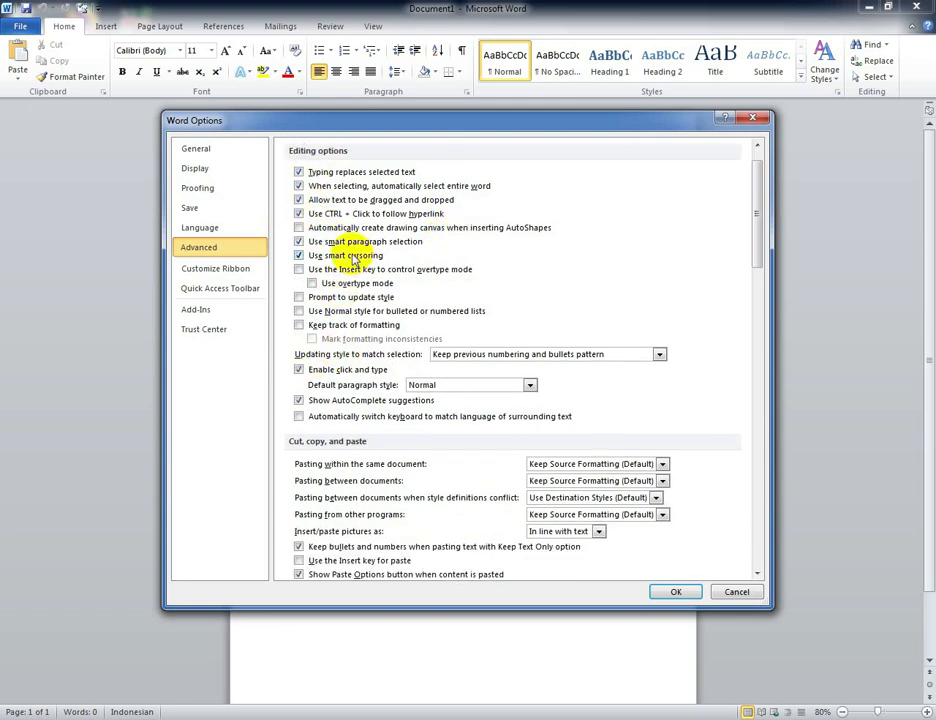
scroll(358, 276, "down", 1)
scroll(355, 284, "down", 1)
scroll(343, 281, "down", 1)
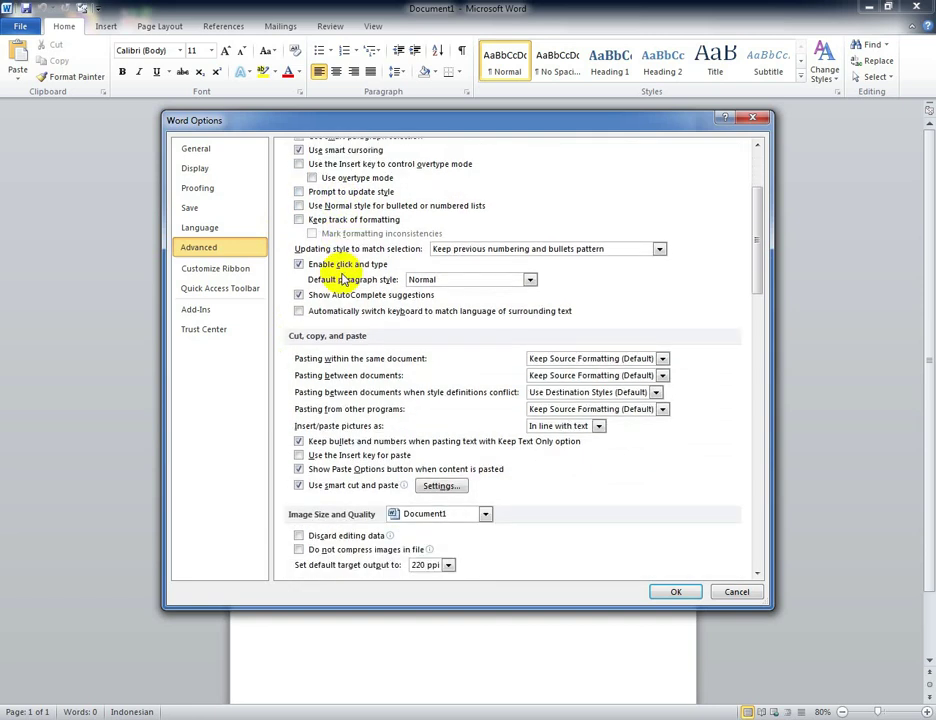
scroll(343, 281, "down", 1)
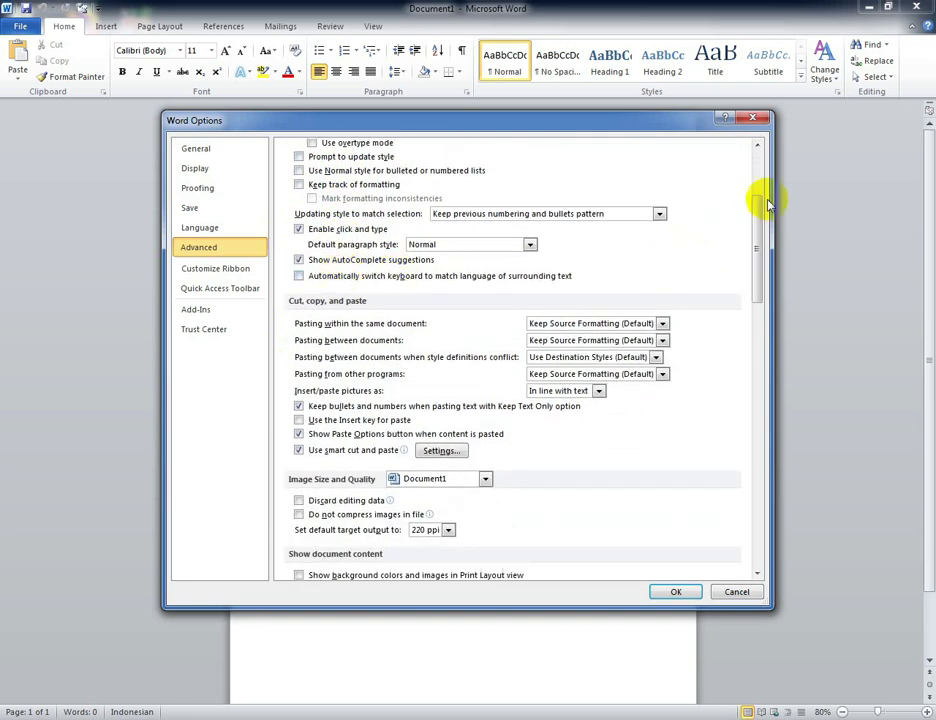
mouse_move(762, 208)
left_mouse_down()
mouse_move(758, 238)
mouse_move(785, 130)
left_mouse_up()
scroll(568, 212, "down", 2)
scroll(568, 212, "down", 4)
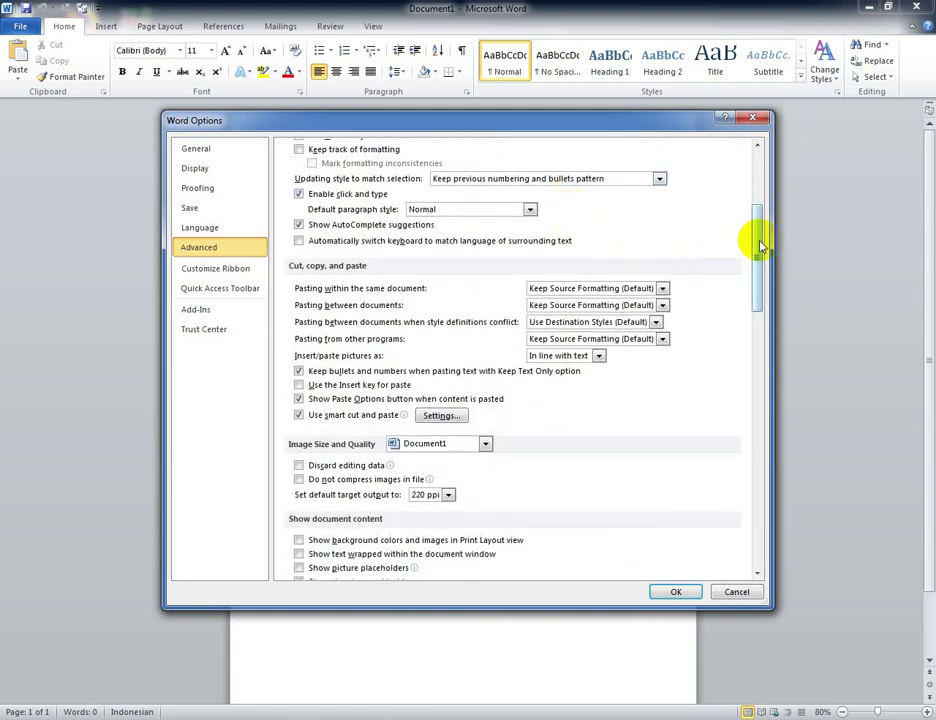
left_click_drag(758, 244, 735, 119)
scroll(473, 289, "down", 1)
scroll(473, 289, "down", 2)
scroll(473, 289, "down", 3)
scroll(473, 289, "down", 1)
scroll(473, 289, "down", 2)
scroll(473, 289, "down", 2)
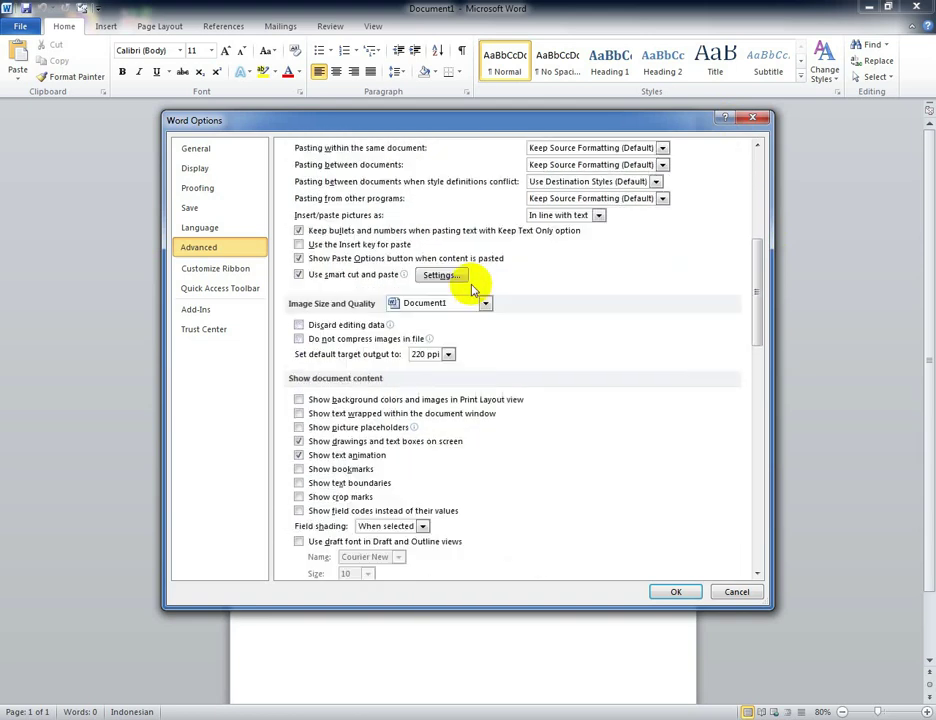
scroll(473, 289, "down", 1)
scroll(473, 289, "down", 1)
scroll(473, 289, "down", 1)
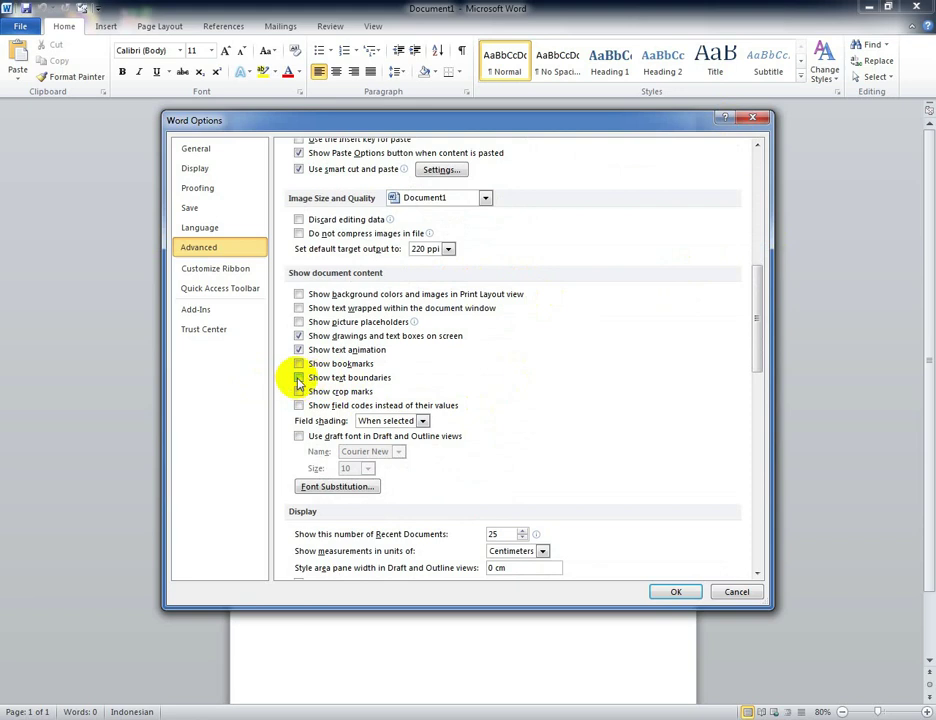
left_click(298, 378)
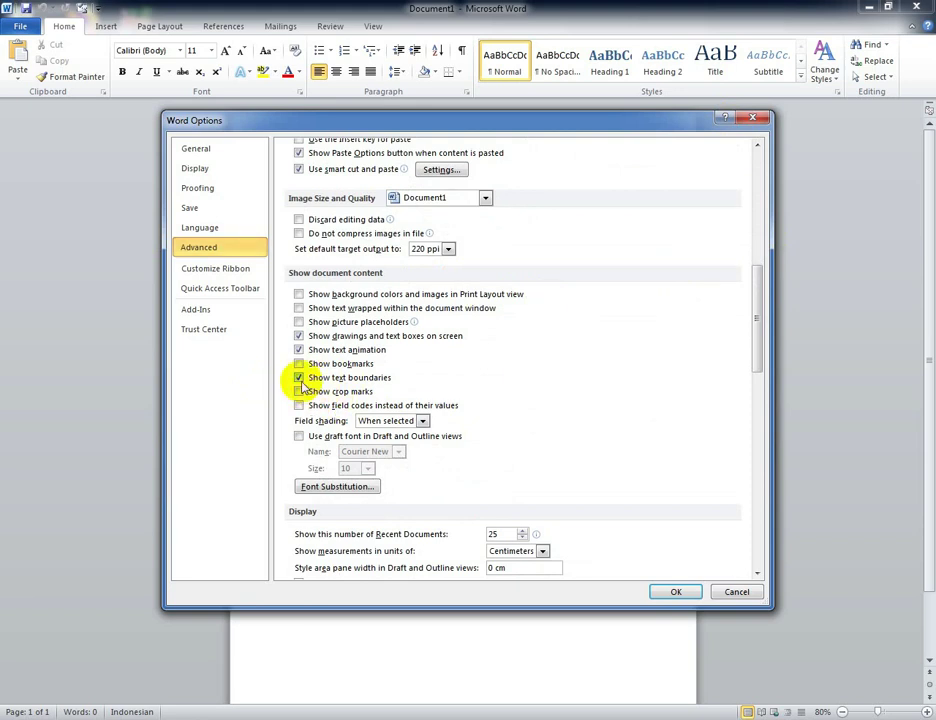
left_click(678, 593)
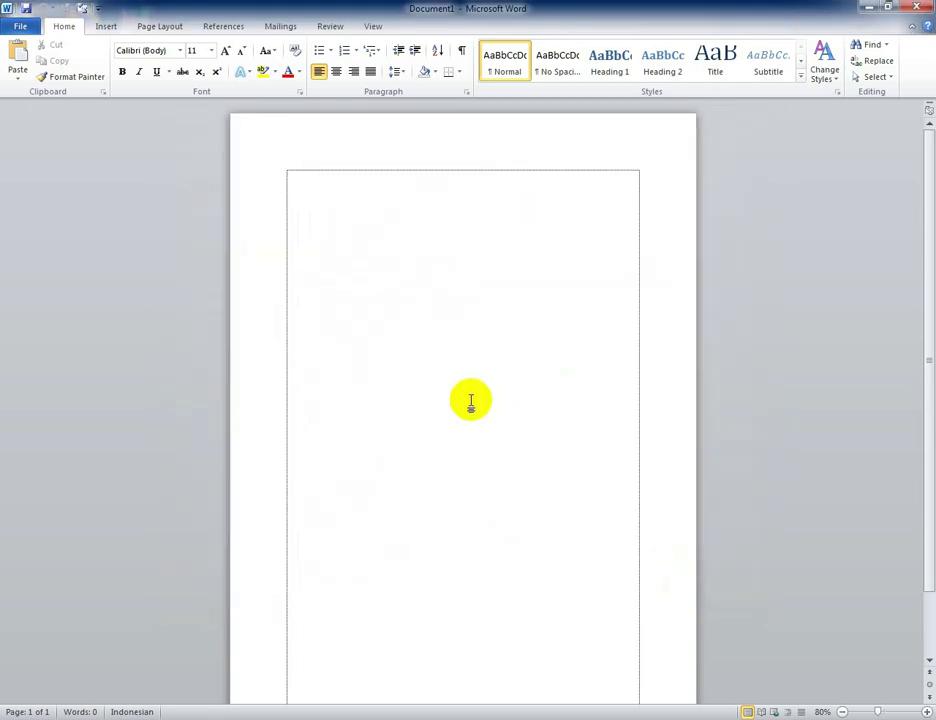
scroll(472, 400, "down", 1)
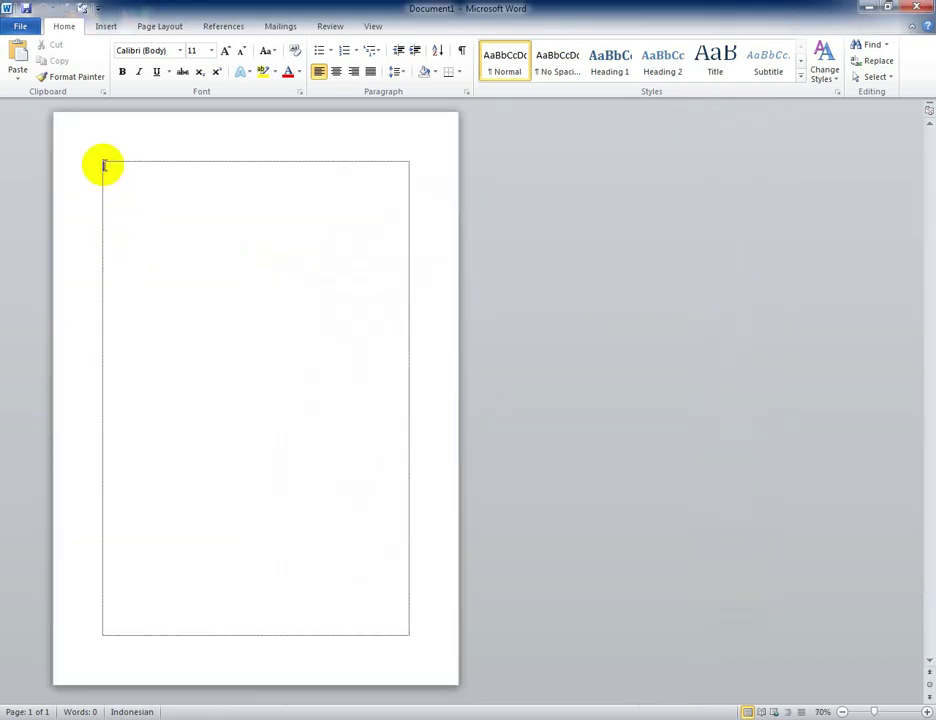